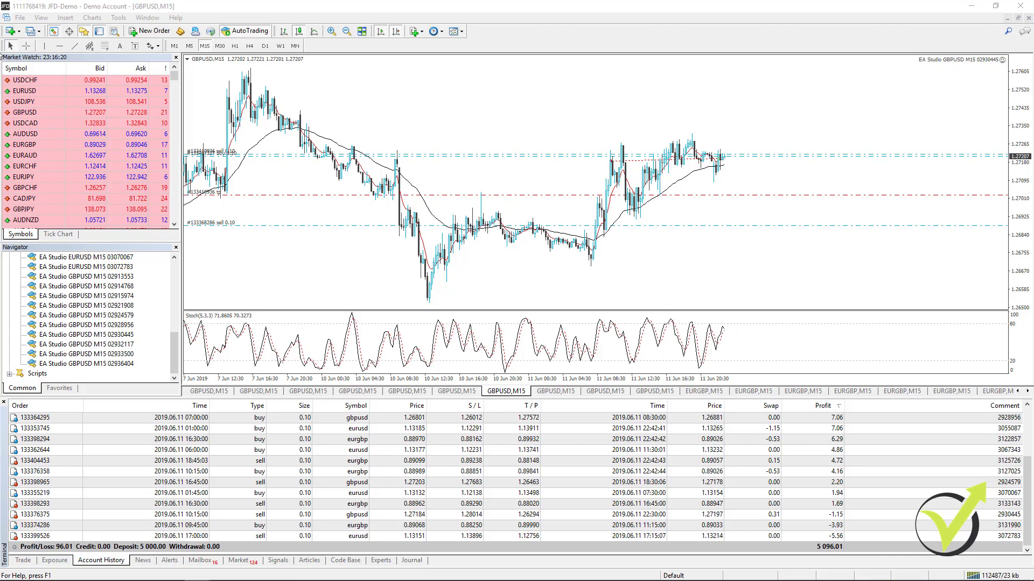
Step: Open the terminal's data folder and browse into MQL4 > Experts to view the EA files
{"action": "left_click", "coordinate": [20, 17]}
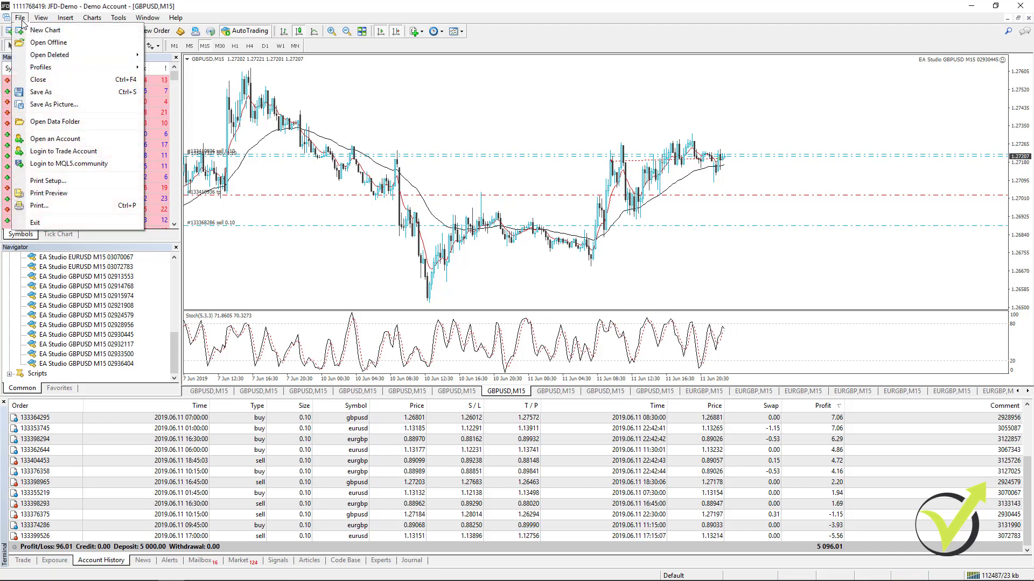
{"action": "left_click", "coordinate": [57, 121]}
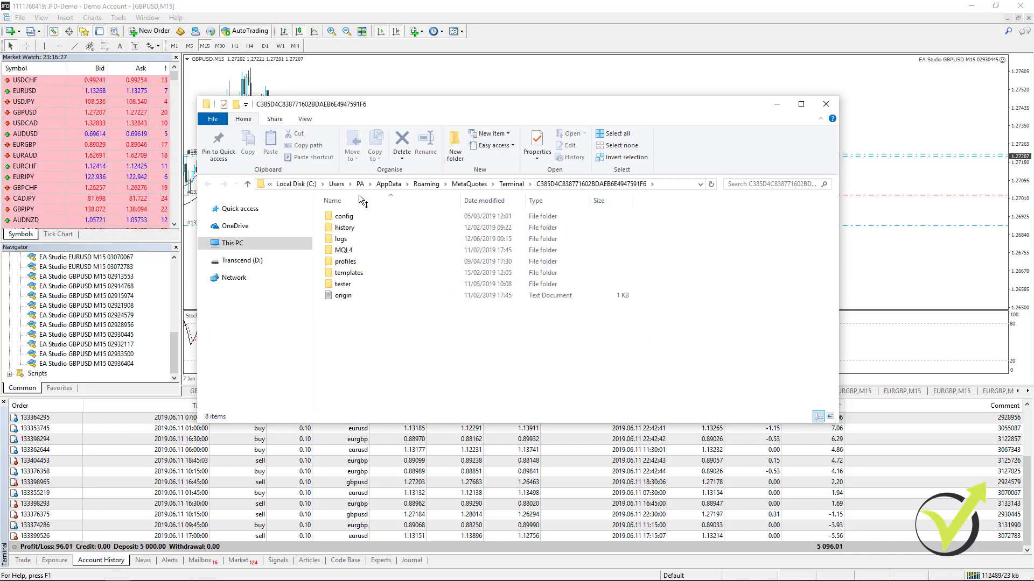
{"action": "double_click", "coordinate": [347, 250]}
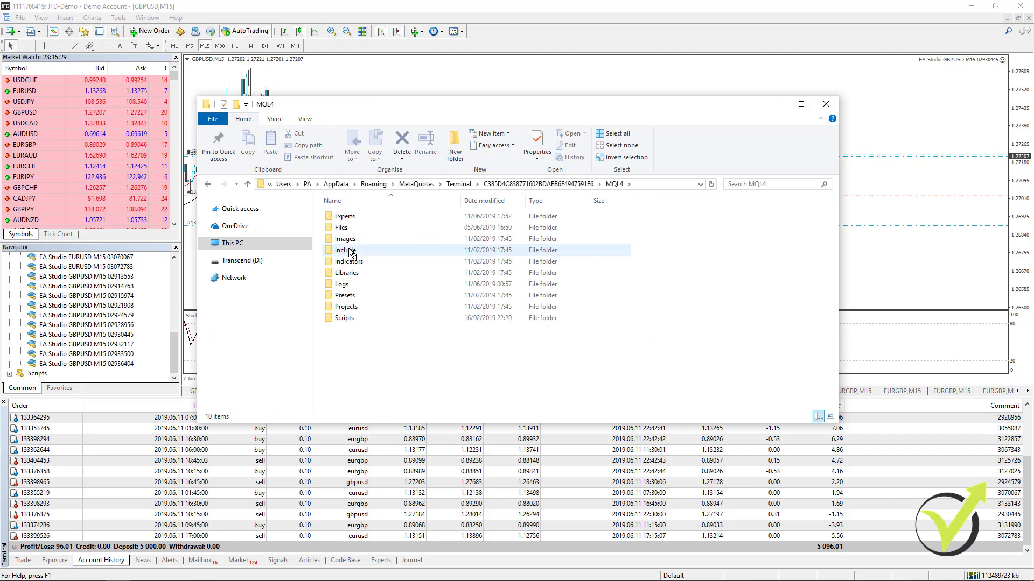
{"action": "double_click", "coordinate": [346, 218]}
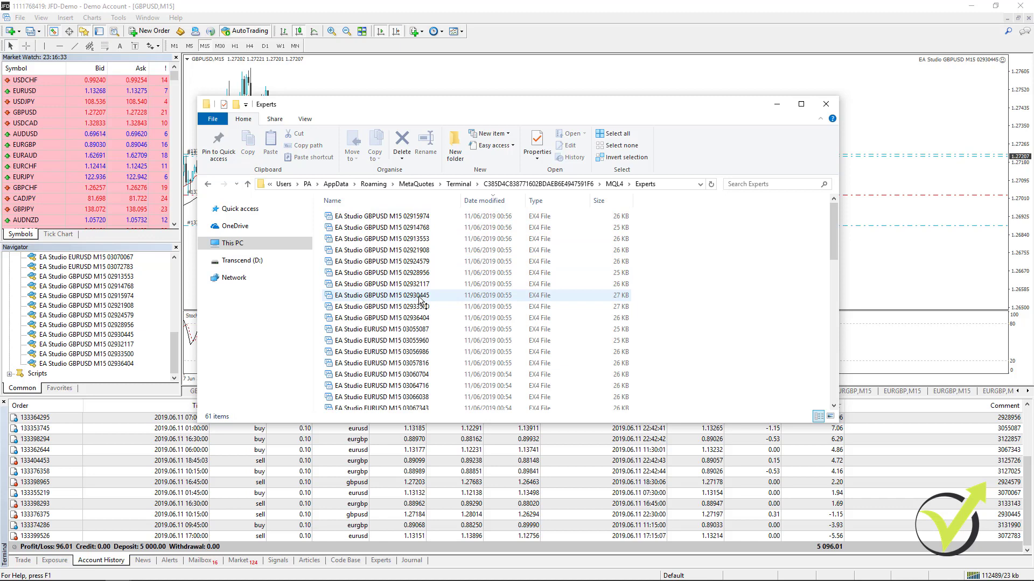
{"action": "scroll", "coordinate": [420, 303], "scroll_direction": "down", "scroll_amount": 5}
{"action": "scroll", "coordinate": [421, 303], "scroll_direction": "up", "scroll_amount": 1}
{"action": "scroll", "coordinate": [420, 304], "scroll_direction": "up", "scroll_amount": 2}
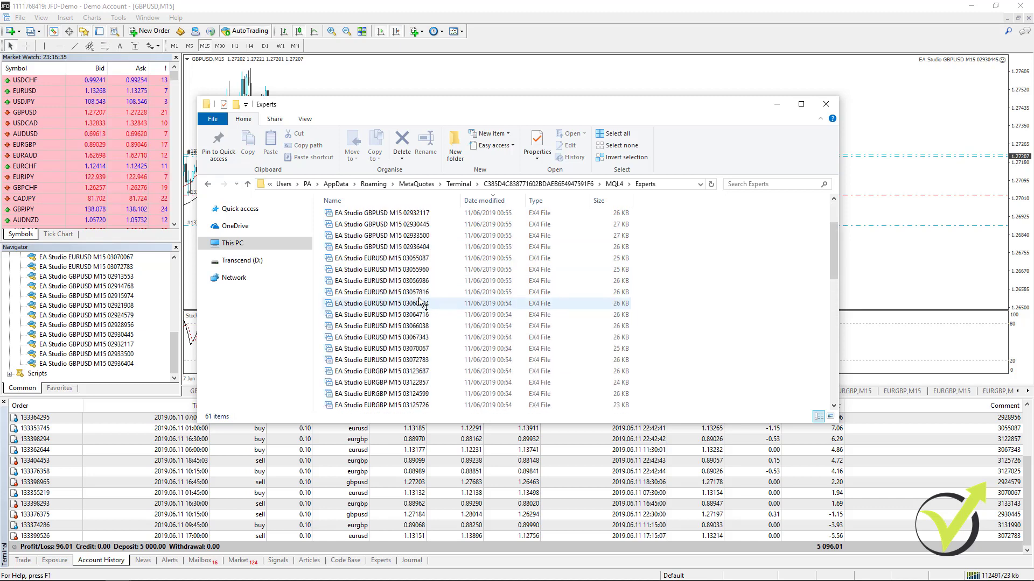
{"action": "scroll", "coordinate": [421, 305], "scroll_direction": "up", "scroll_amount": 3}
{"action": "scroll", "coordinate": [419, 299], "scroll_direction": "down", "scroll_amount": 5}
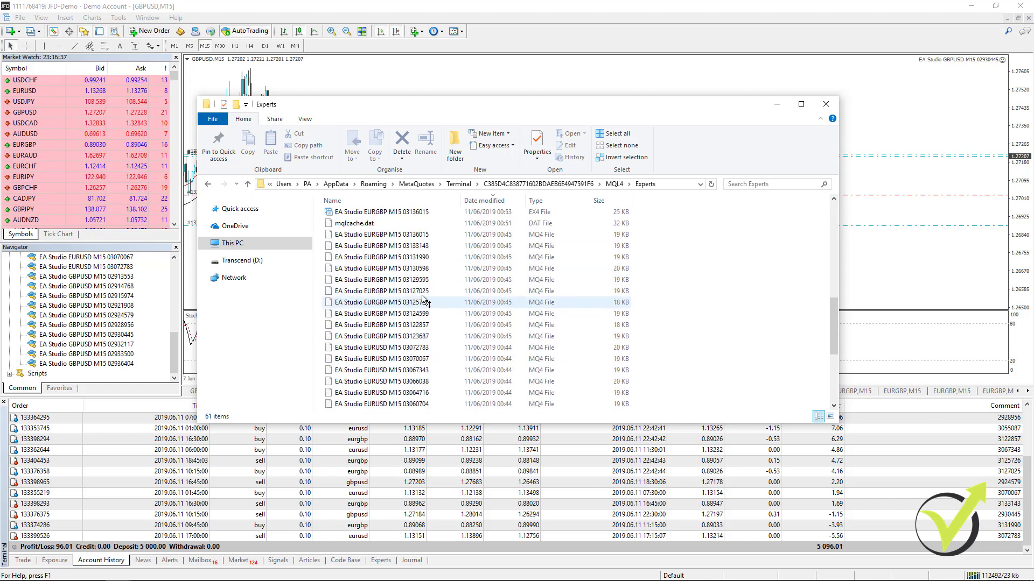
{"action": "scroll", "coordinate": [550, 345], "scroll_direction": "up", "scroll_amount": 2}
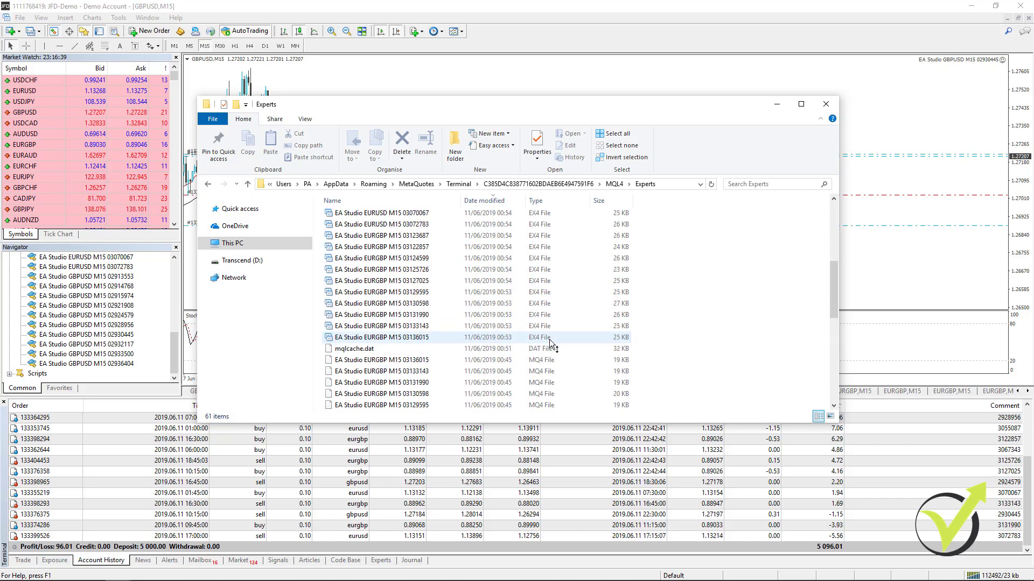
{"action": "scroll", "coordinate": [555, 288], "scroll_direction": "up", "scroll_amount": 2}
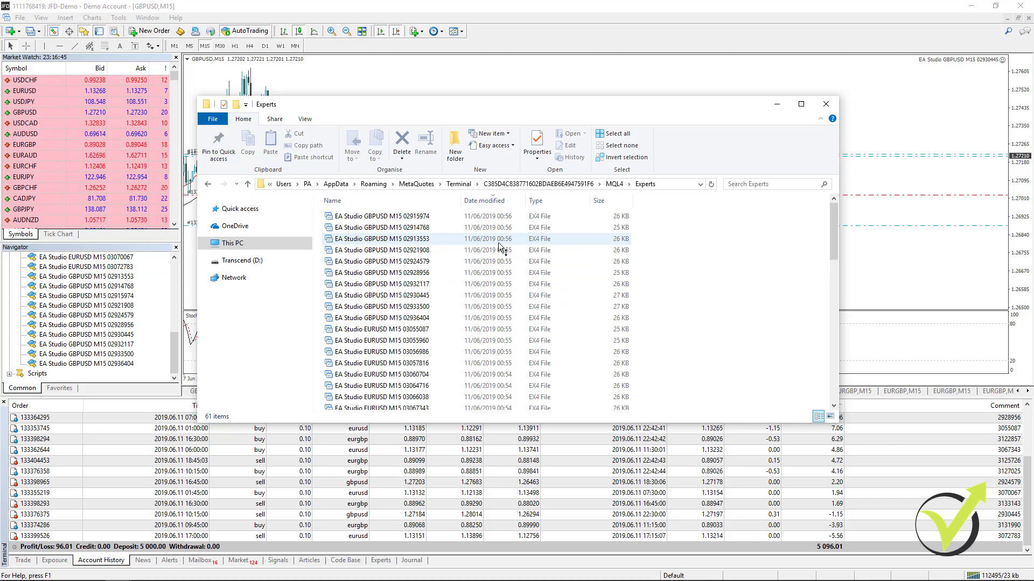
{"action": "scroll", "coordinate": [414, 283], "scroll_direction": "down", "scroll_amount": 2}
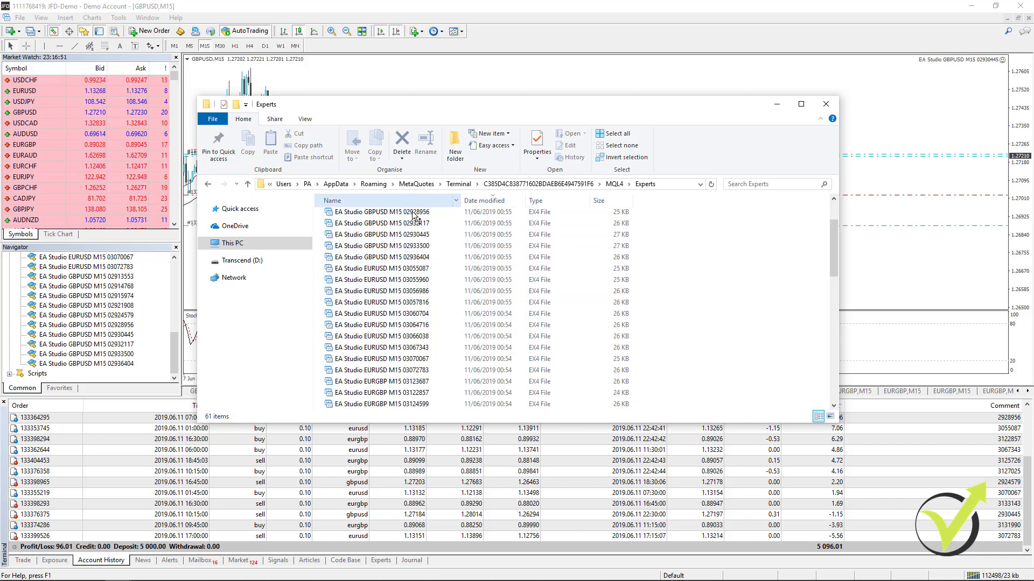
{"action": "scroll", "coordinate": [580, 310], "scroll_direction": "up", "scroll_amount": 1}
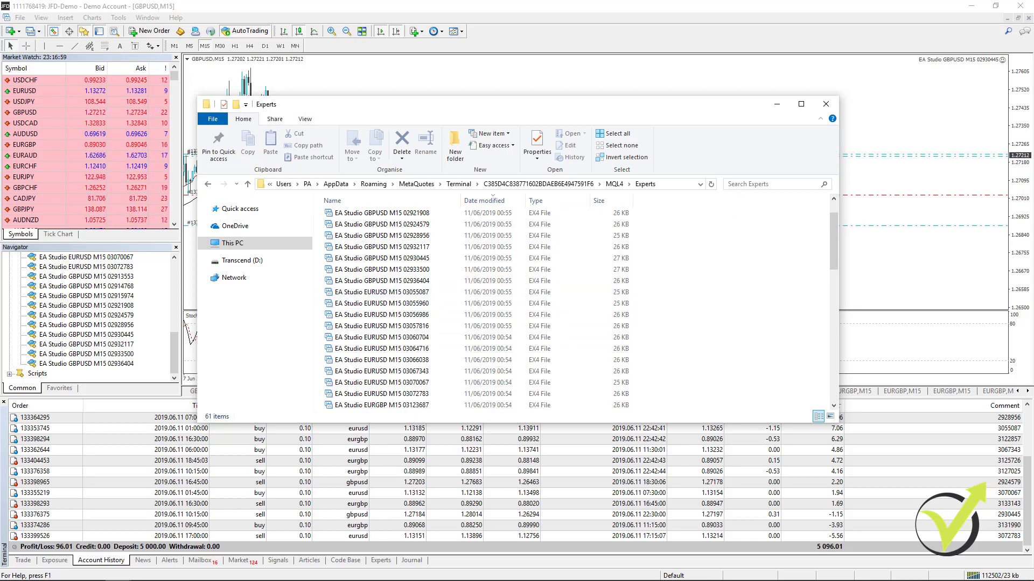
{"action": "left_click_drag", "start_coordinate": [1033, 78], "coordinate": [534, 78]}
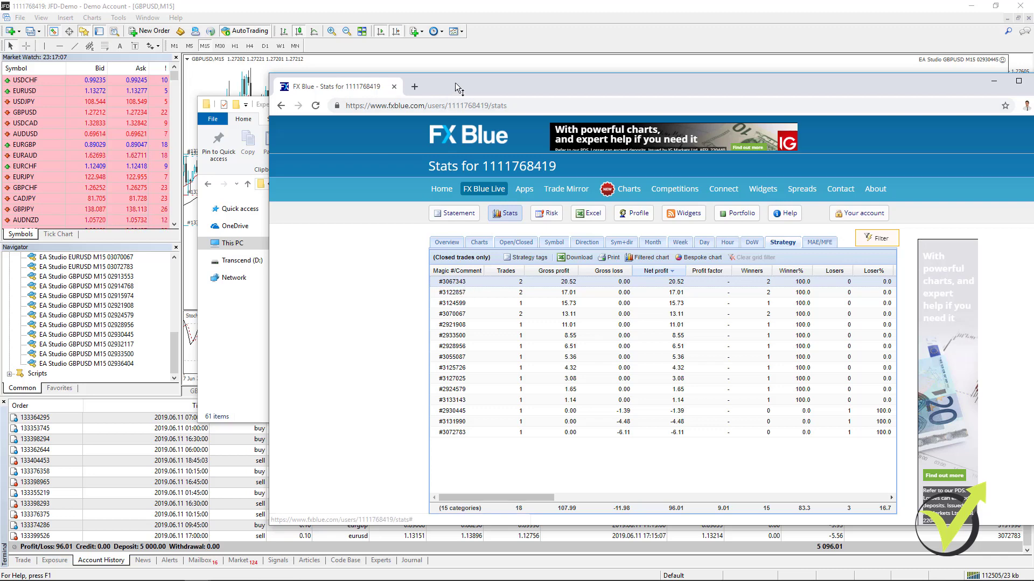
{"action": "left_click_drag", "start_coordinate": [456, 83], "coordinate": [624, 91]}
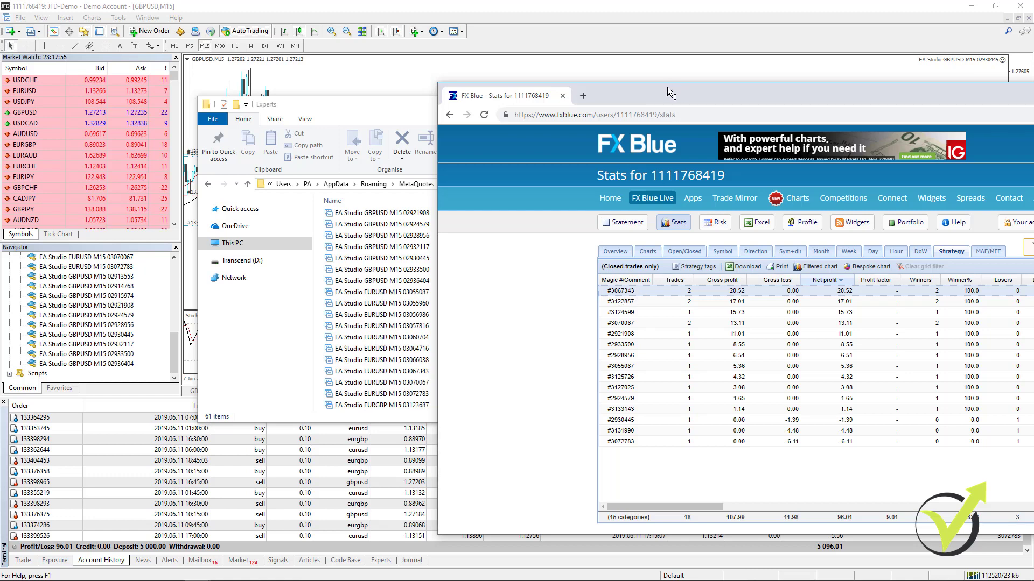
{"action": "left_click_drag", "start_coordinate": [667, 92], "coordinate": [1033, 177]}
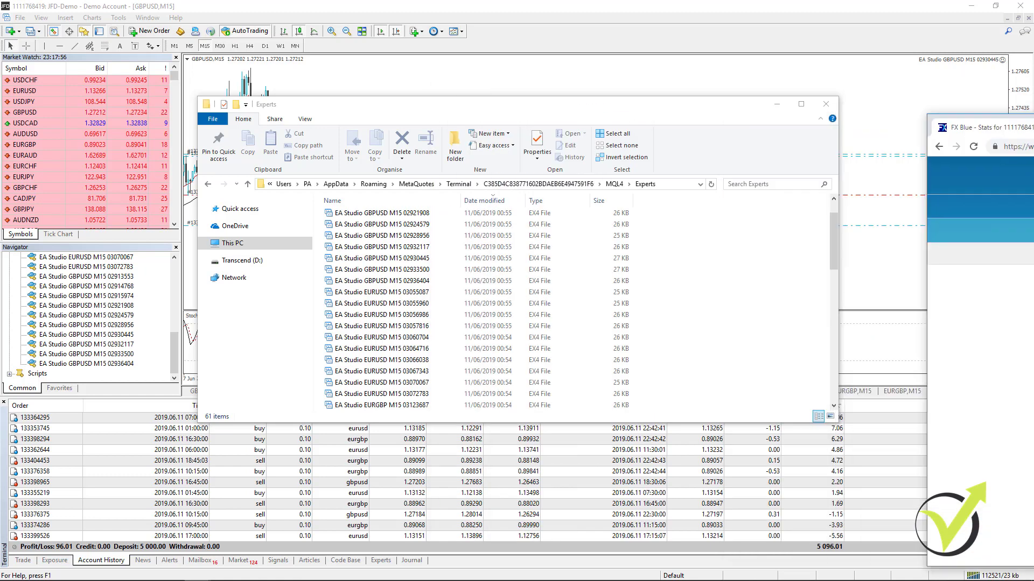
Step: Search the Experts folder for 03067343 and copy its EX4 file
{"action": "left_click", "coordinate": [758, 185]}
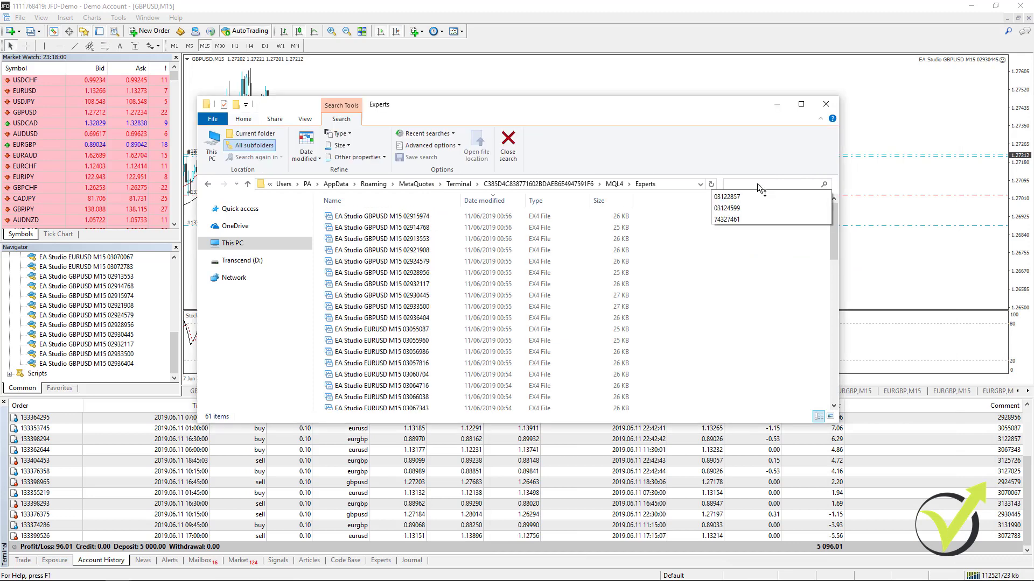
{"action": "type", "text": "03"}
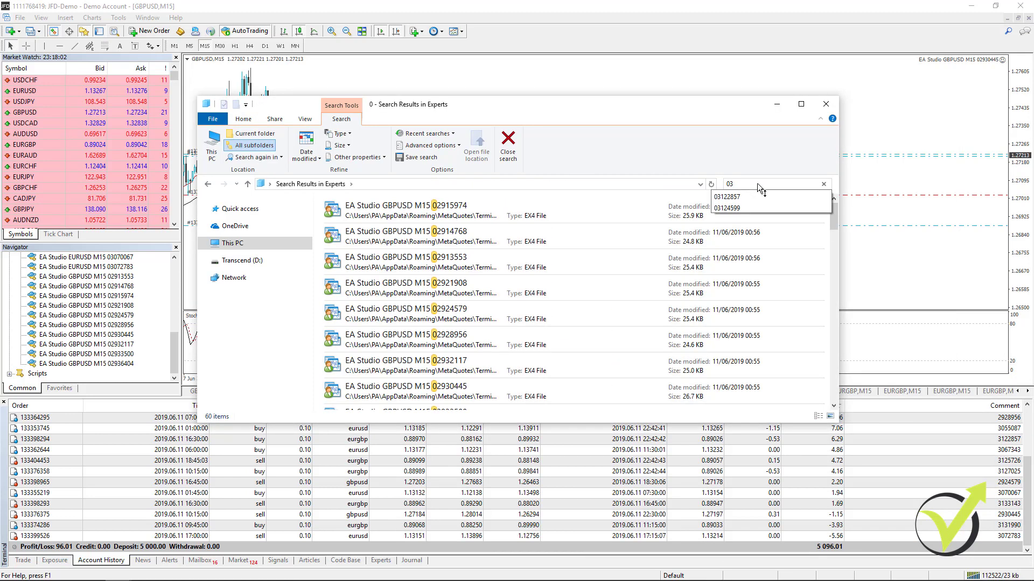
{"action": "type", "text": "0673"}
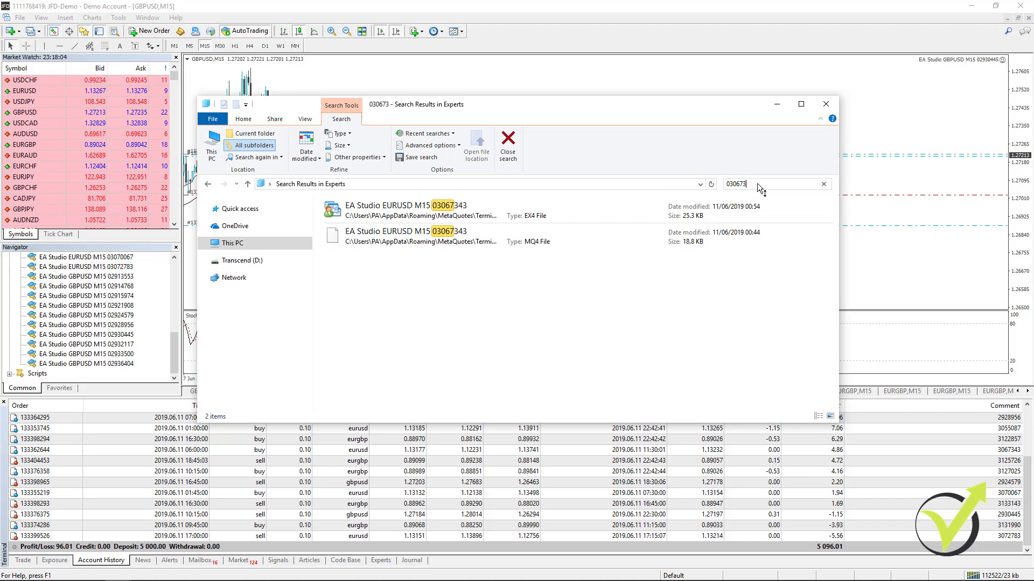
{"action": "type", "text": "43"}
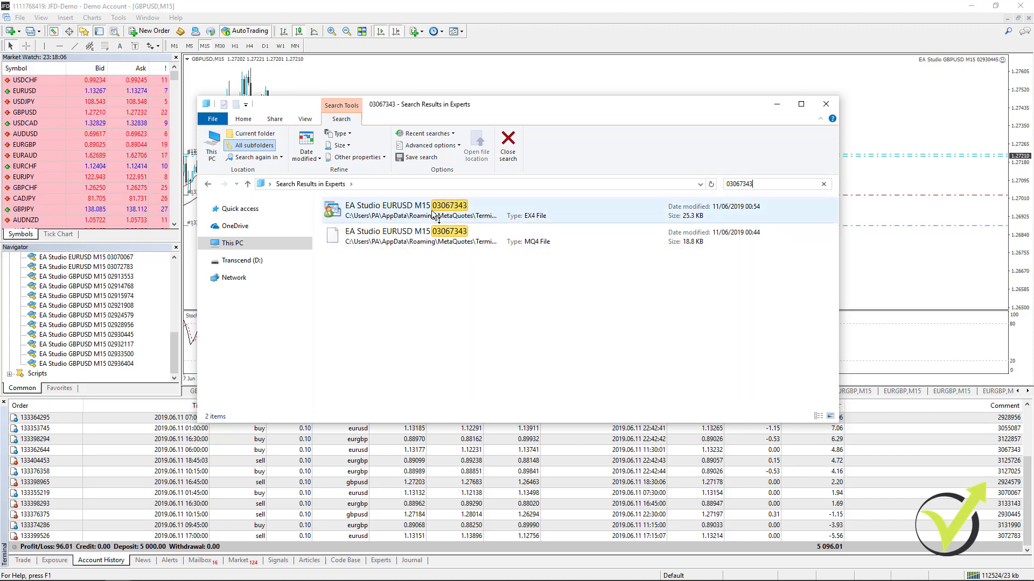
{"action": "right_click", "coordinate": [434, 212]}
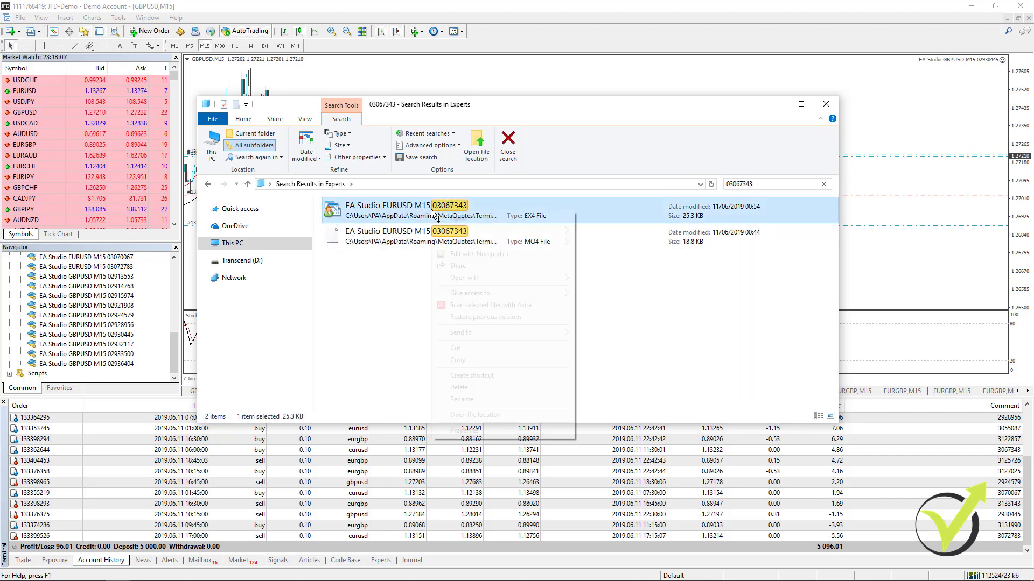
{"action": "left_click", "coordinate": [471, 364]}
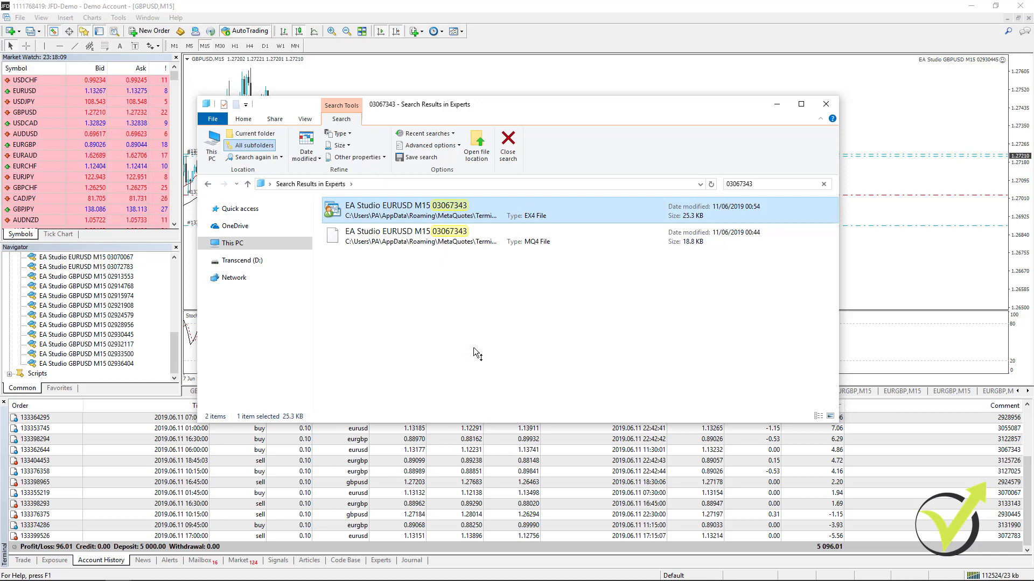
{"action": "left_click", "coordinate": [821, 187]}
{"action": "right_click", "coordinate": [702, 301]}
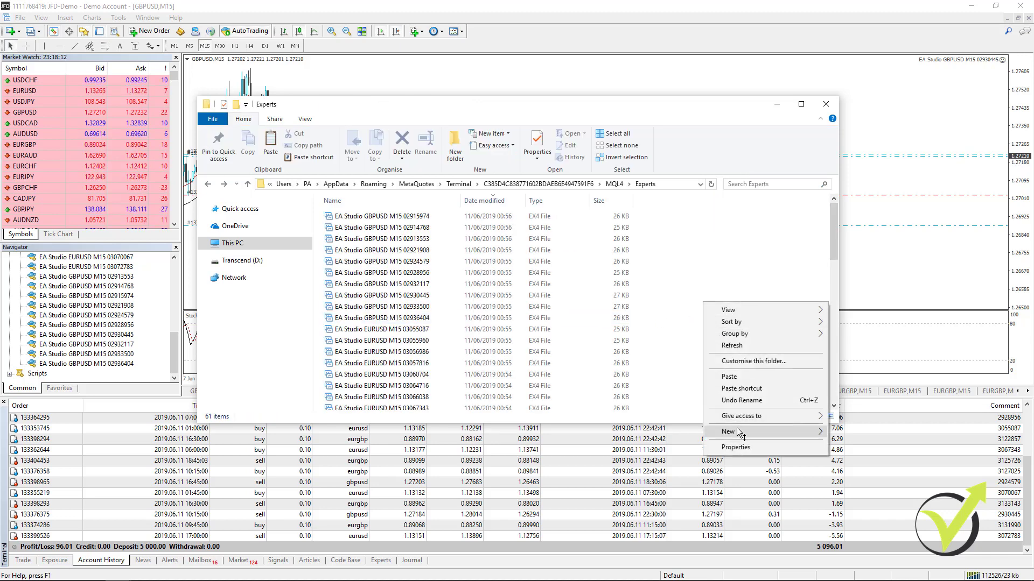
{"action": "mouse_move", "coordinate": [730, 431]}
{"action": "left_click", "coordinate": [870, 282]}
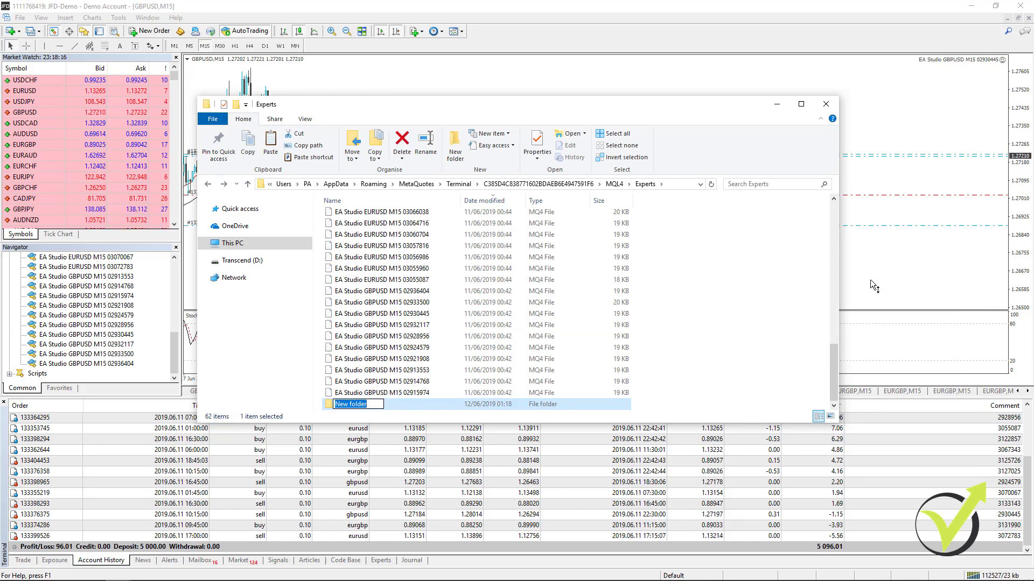
{"action": "type", "text": "Ex"}
{"action": "type", "text": " fo"}
{"action": "type", "text": "r the l"}
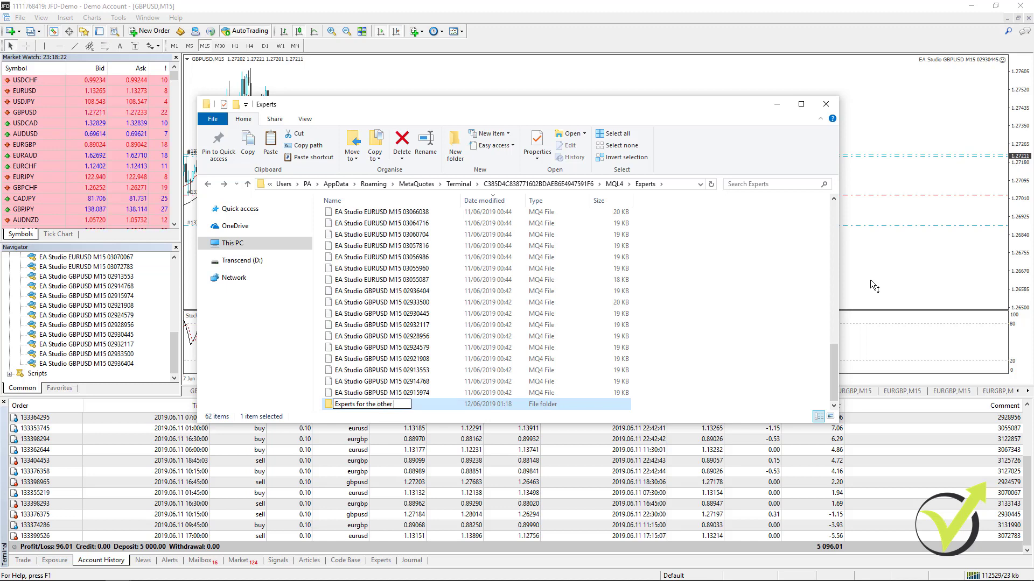
{"action": "type", "text": " Demo account"}
{"action": "key", "text": "Return"}
{"action": "key", "text": "Return"}
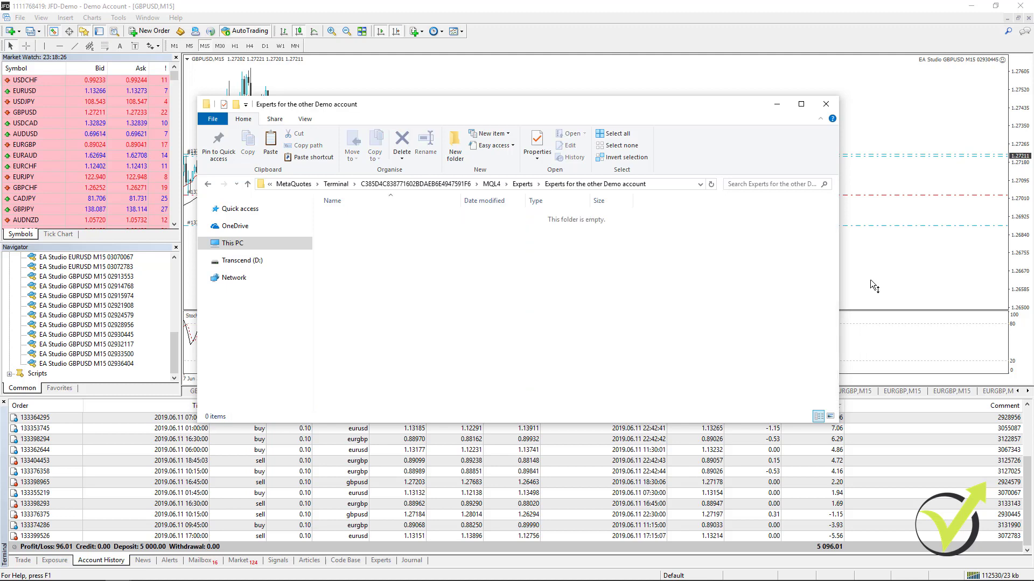
{"action": "key", "text": "ctrl+v"}
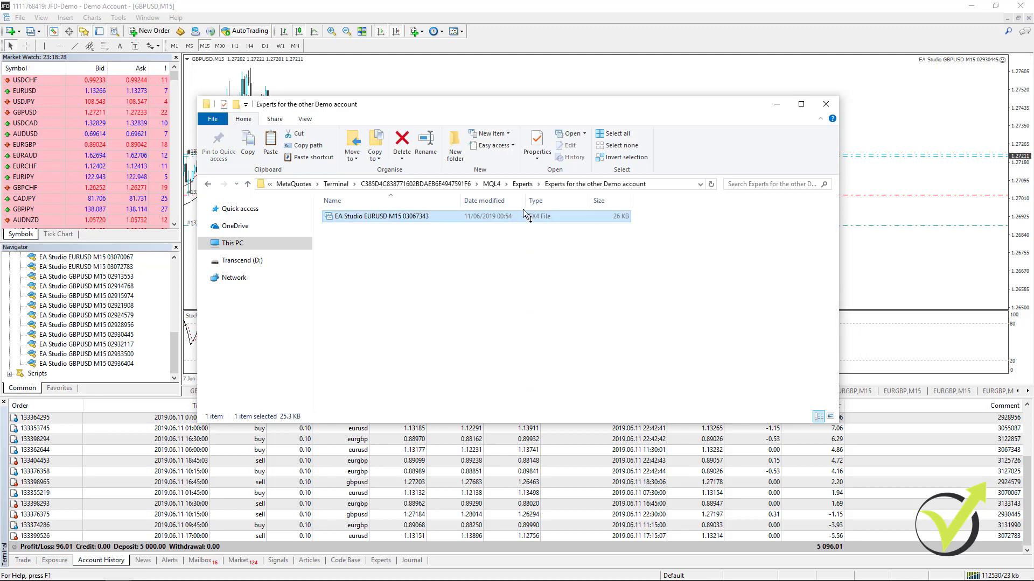
{"action": "left_click", "coordinate": [522, 184]}
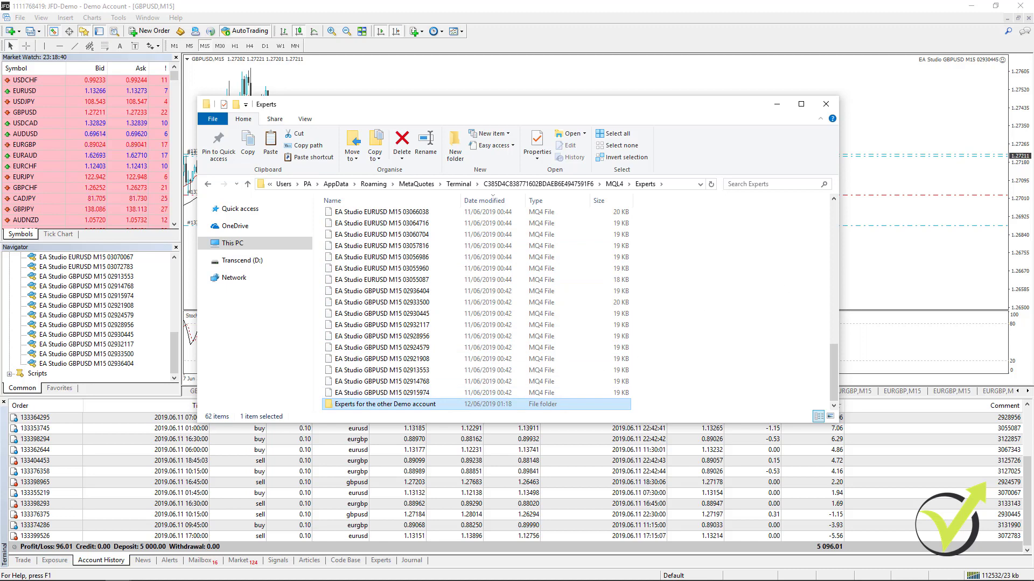
Step: Hide the FX Blue window, then search for 03122857 and copy its EX4 file
{"action": "left_click_drag", "start_coordinate": [766, 127], "coordinate": [720, 128]}
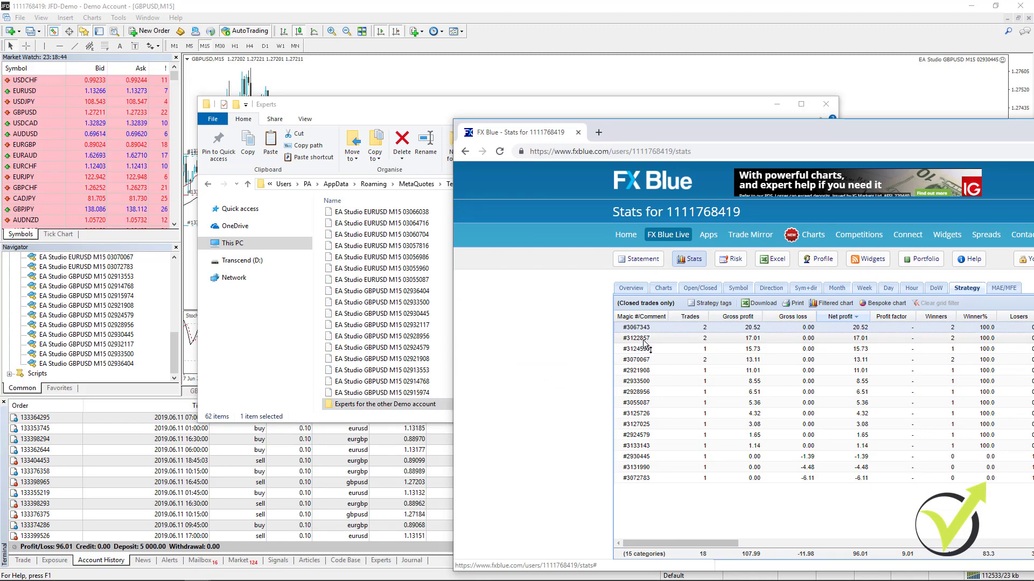
{"action": "left_click", "coordinate": [1030, 131]}
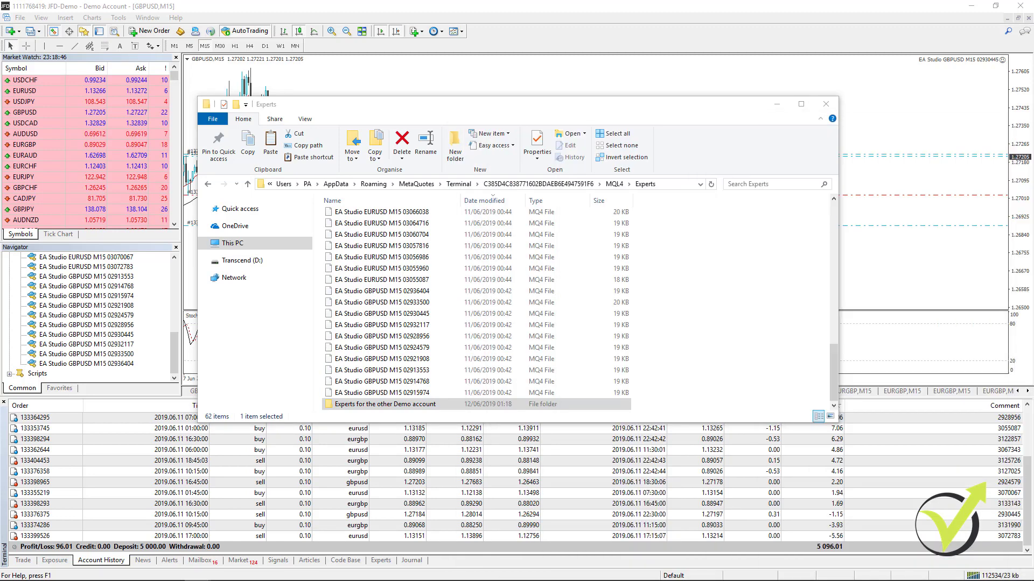
{"action": "left_click", "coordinate": [775, 185]}
{"action": "type", "text": "0"}
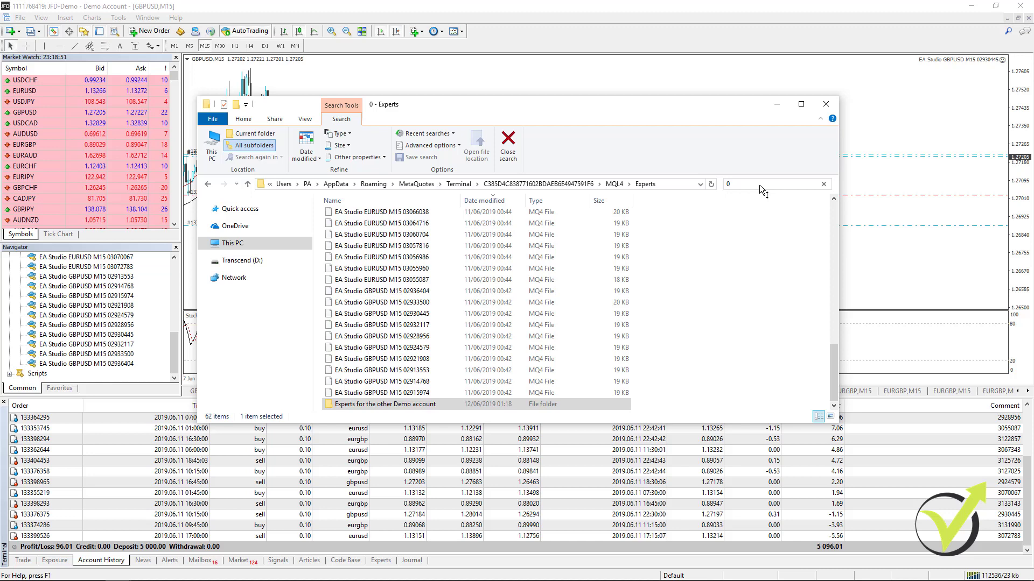
{"action": "type", "text": "312"}
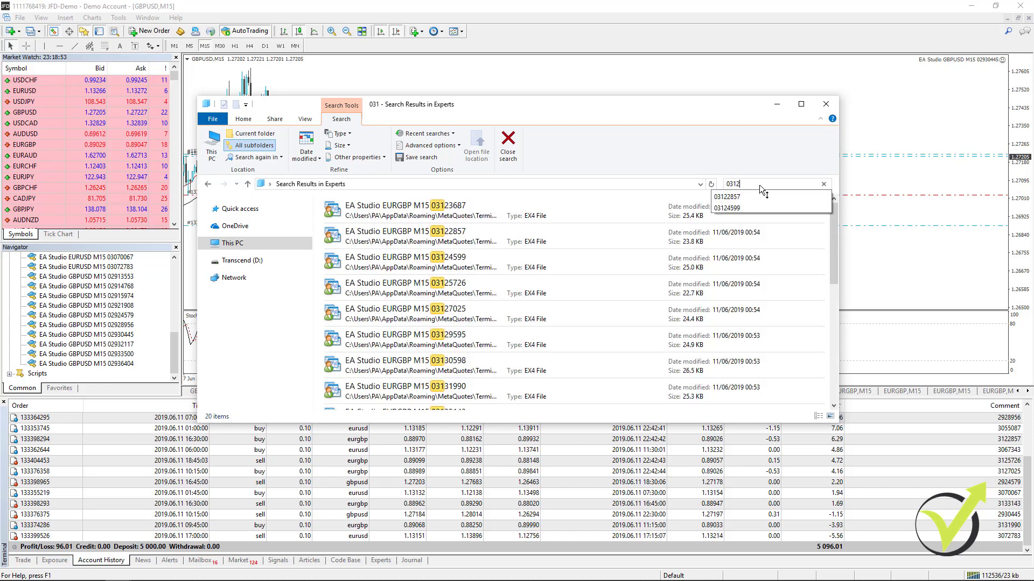
{"action": "type", "text": "2857"}
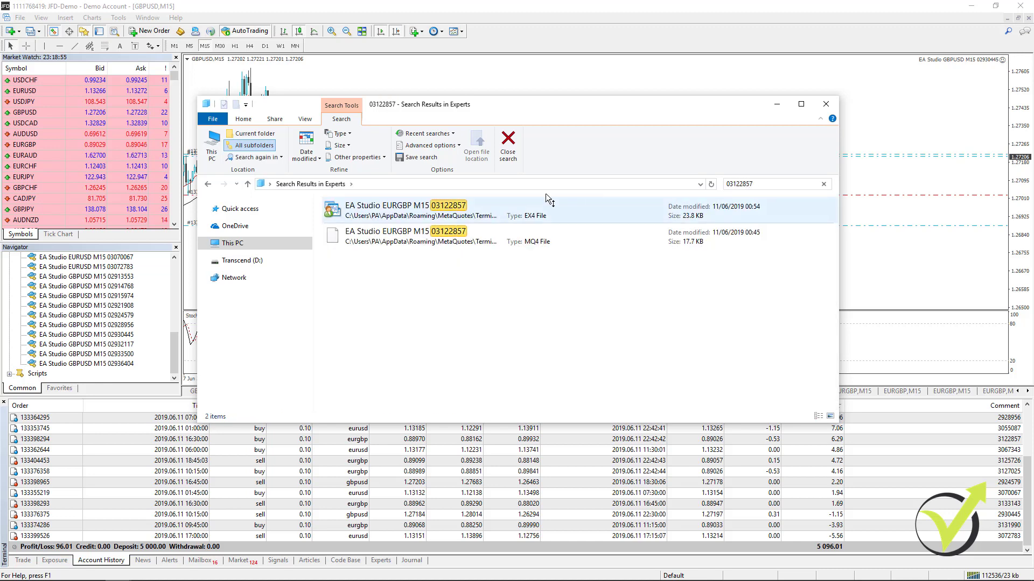
{"action": "right_click", "coordinate": [446, 216]}
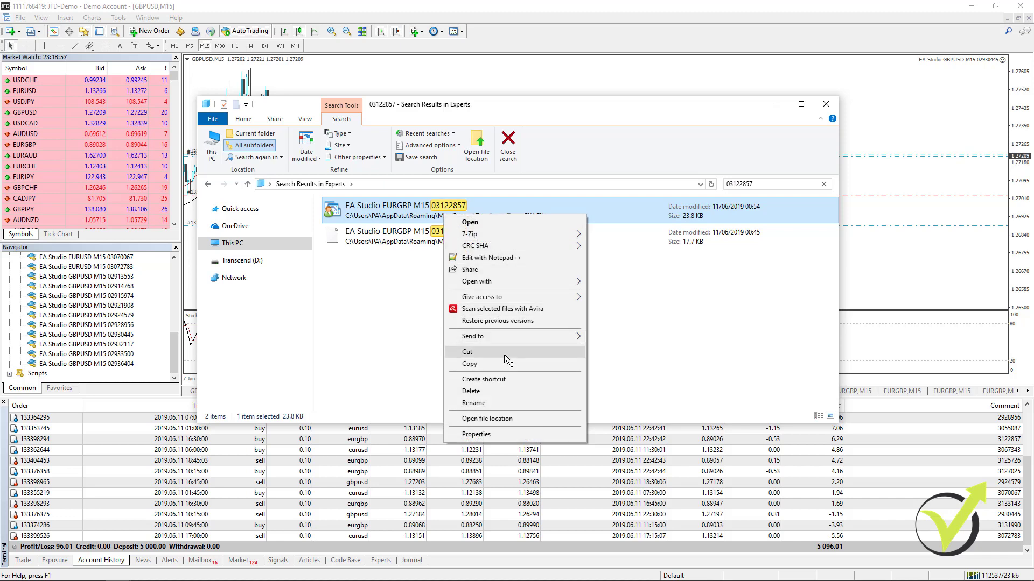
{"action": "left_click", "coordinate": [505, 361]}
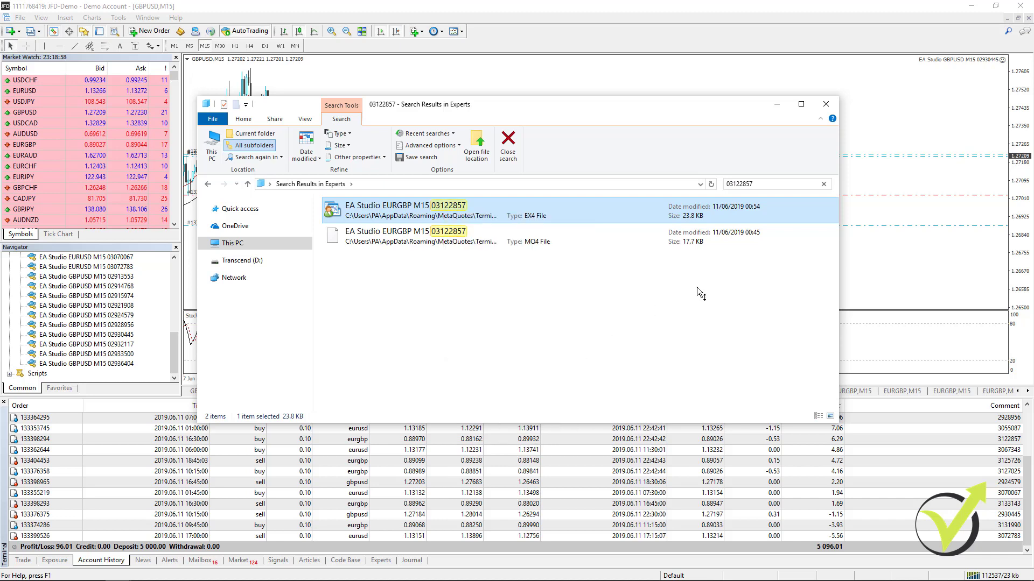
Step: Paste the EURGBP 03122857 EX4 into the 'Experts for the other Demo account' folder
{"action": "left_click", "coordinate": [823, 183]}
{"action": "double_click", "coordinate": [384, 405]}
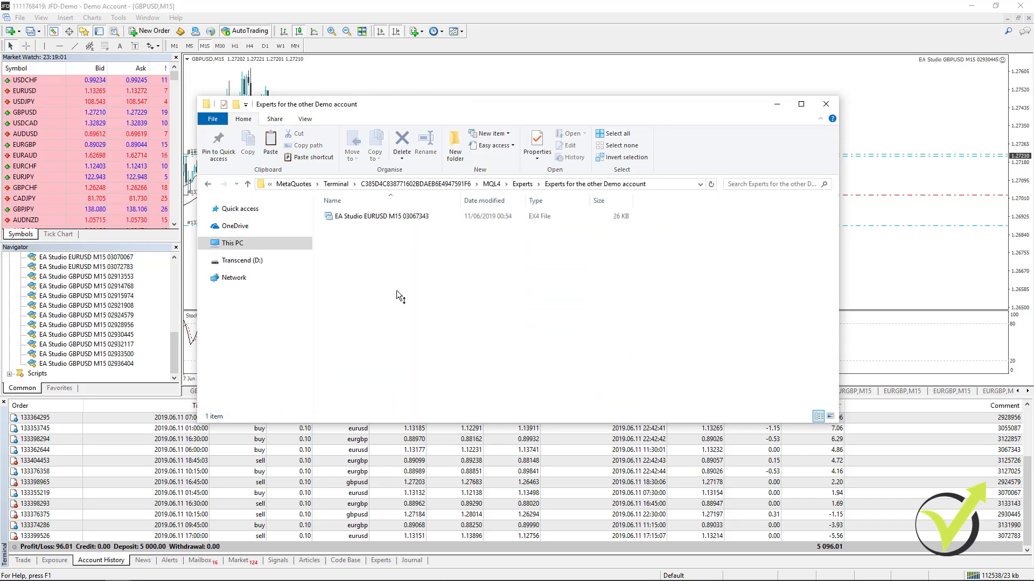
{"action": "key", "text": "ctrl+v"}
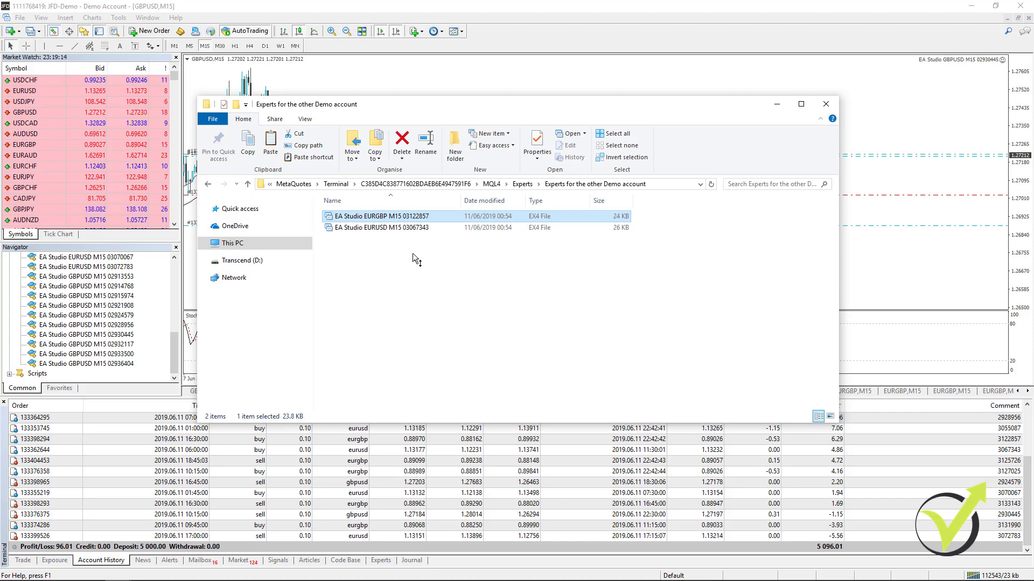
Step: Copy both EA files in the new folder and close the Explorer window
{"action": "left_click_drag", "start_coordinate": [421, 253], "coordinate": [368, 216]}
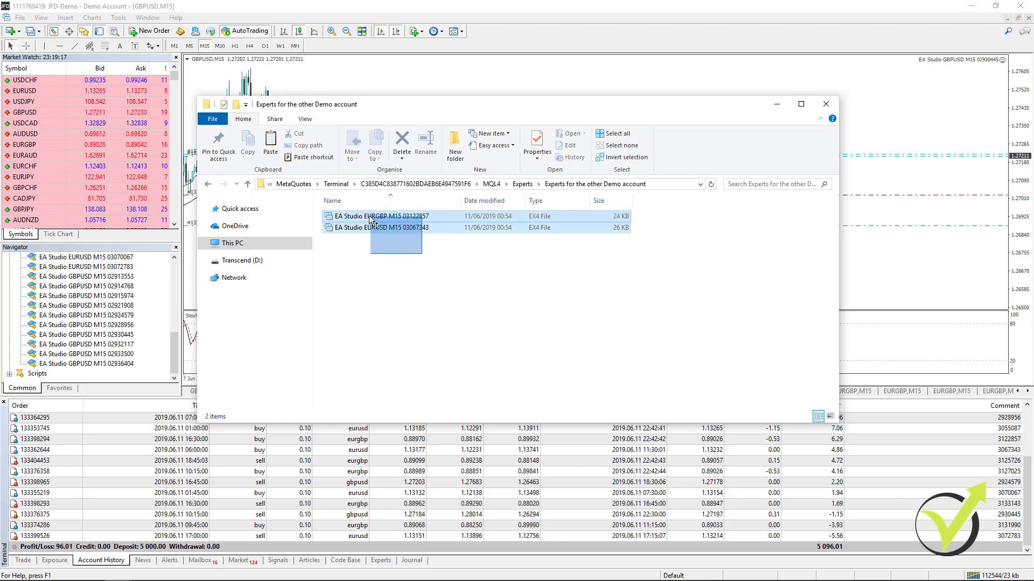
{"action": "right_click", "coordinate": [368, 217]}
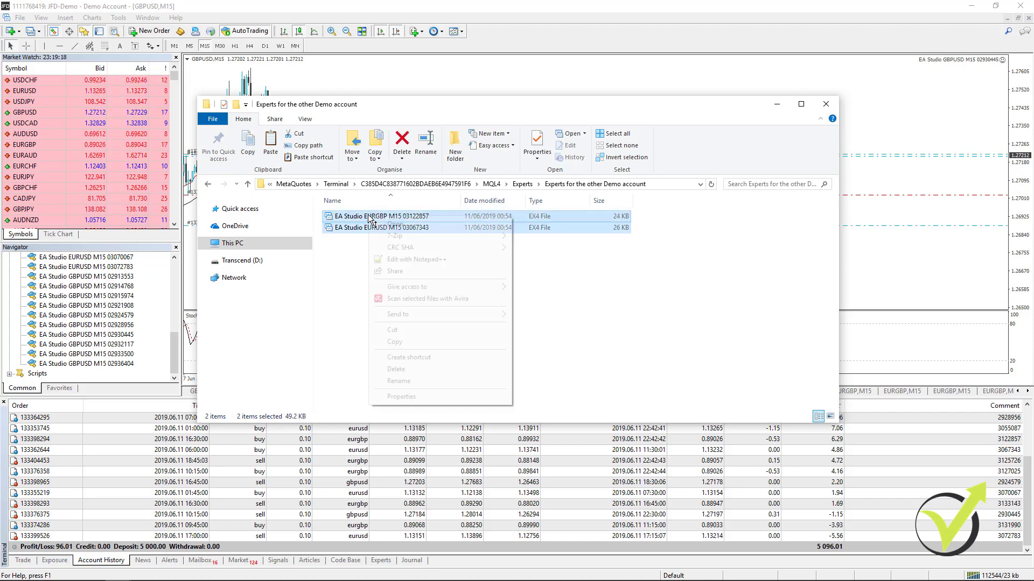
{"action": "left_click", "coordinate": [423, 342]}
{"action": "left_click", "coordinate": [825, 104]}
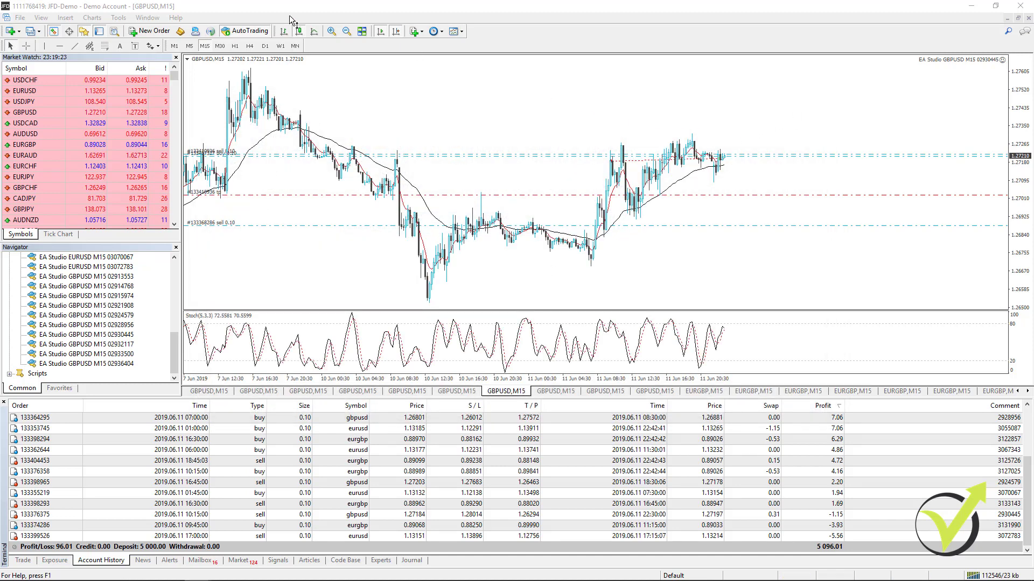
{"action": "left_click", "coordinate": [20, 17]}
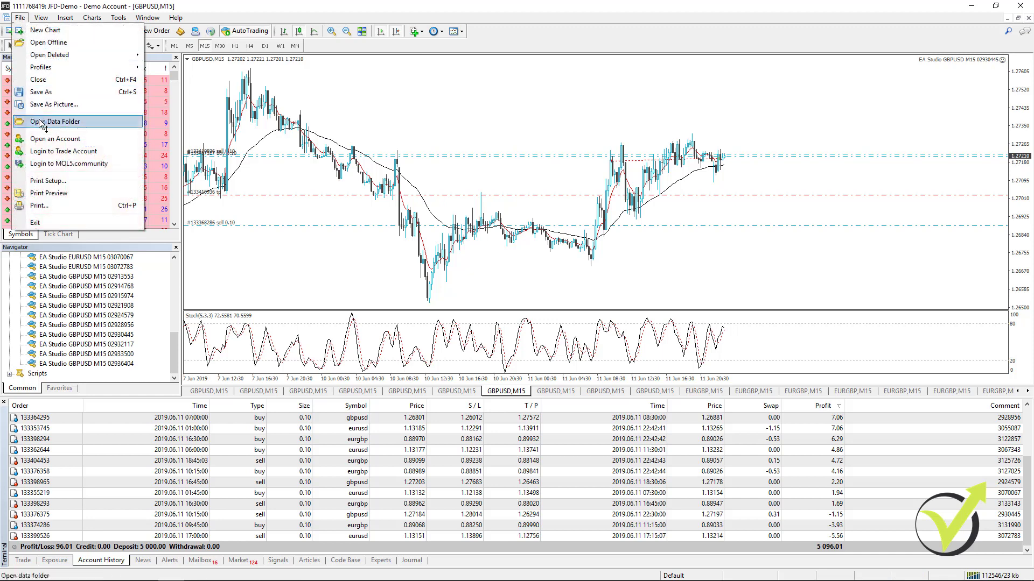
{"action": "left_click", "coordinate": [58, 120]}
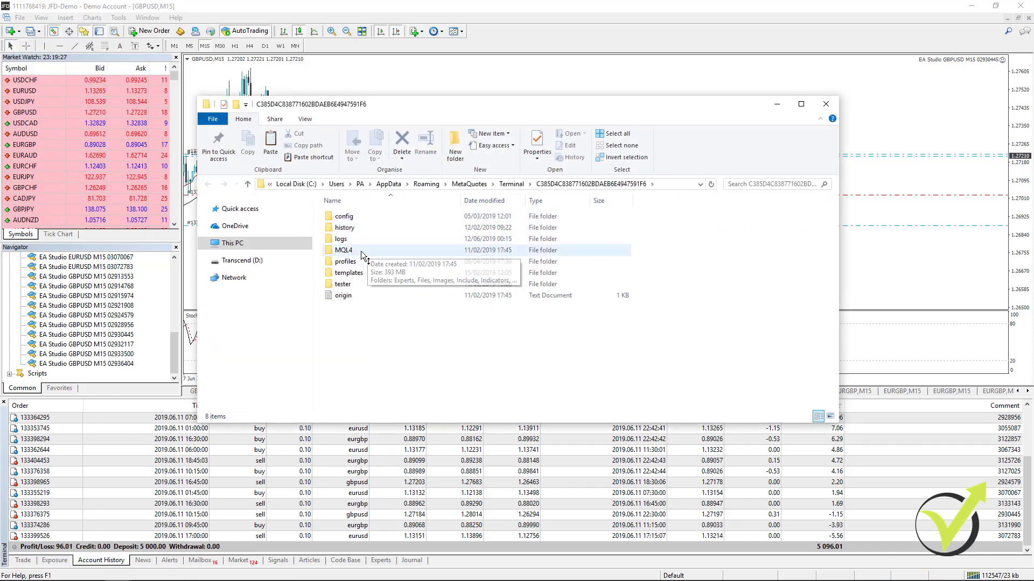
{"action": "double_click", "coordinate": [362, 251]}
{"action": "double_click", "coordinate": [354, 218]}
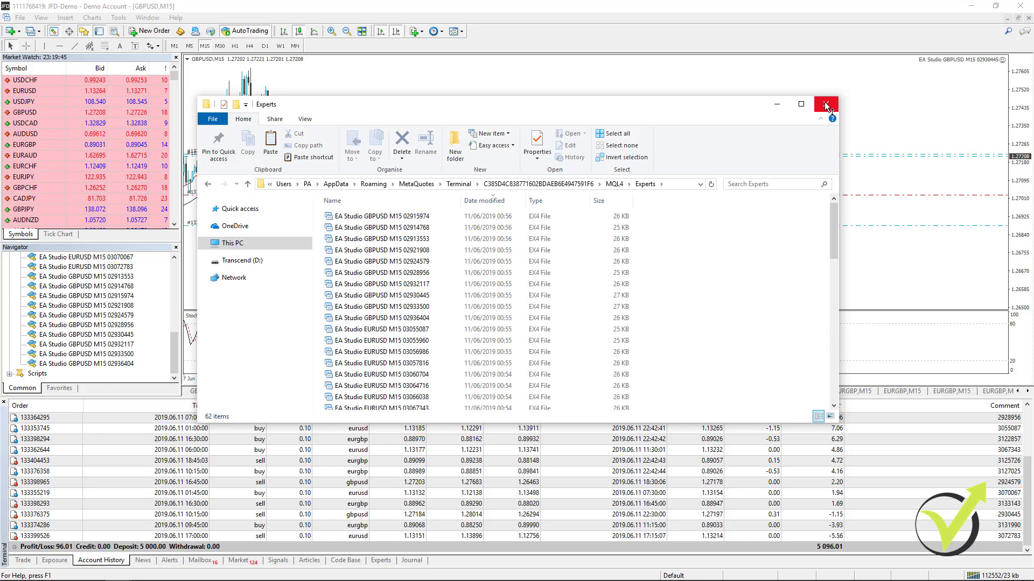
{"action": "left_click", "coordinate": [826, 107]}
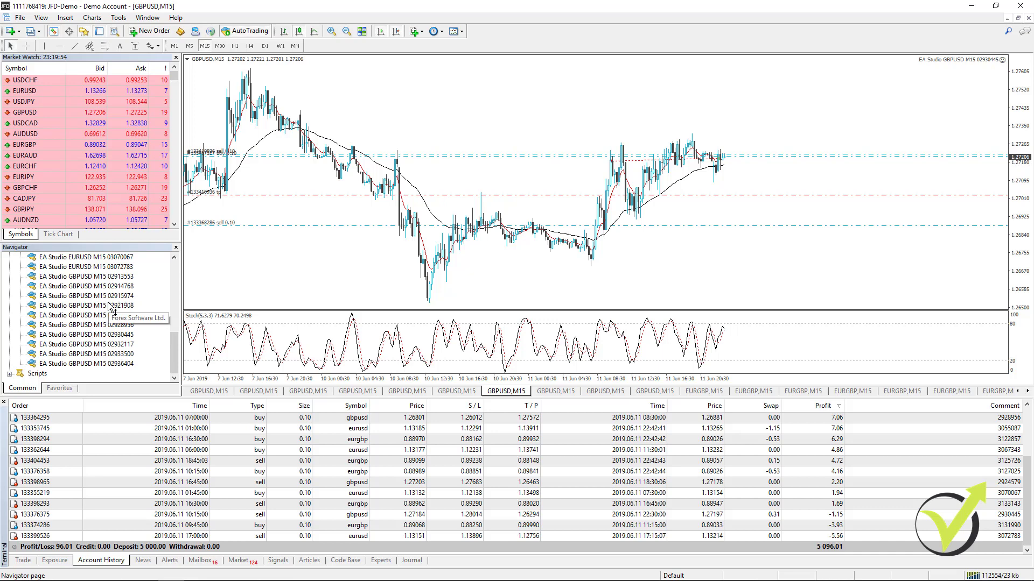
{"action": "mouse_move", "coordinate": [175, 349]}
{"action": "left_mouse_down"}
{"action": "mouse_move", "coordinate": [180, 277]}
{"action": "mouse_move", "coordinate": [134, 262]}
{"action": "left_mouse_up"}
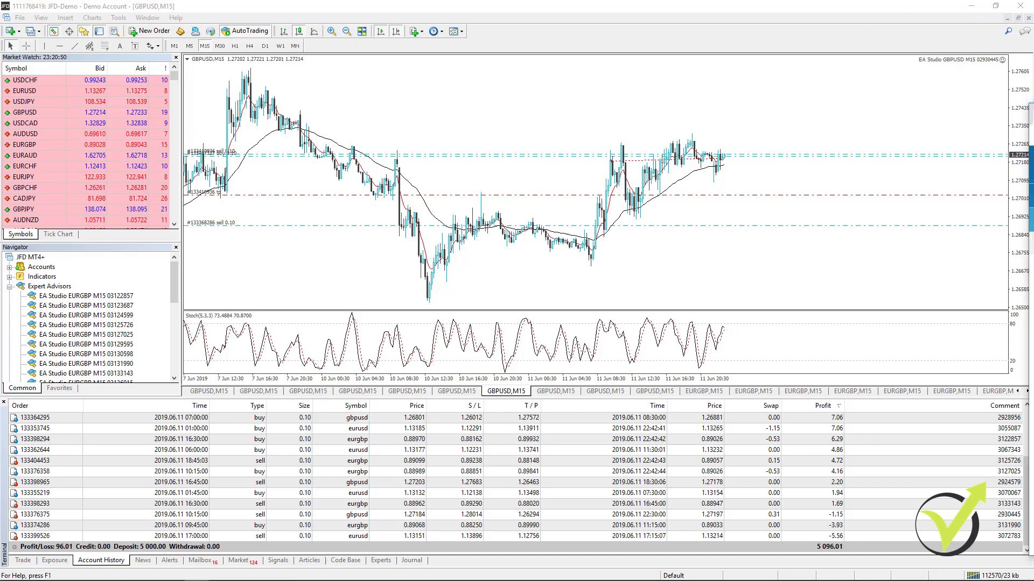
{"action": "key", "text": "alt+Tab"}
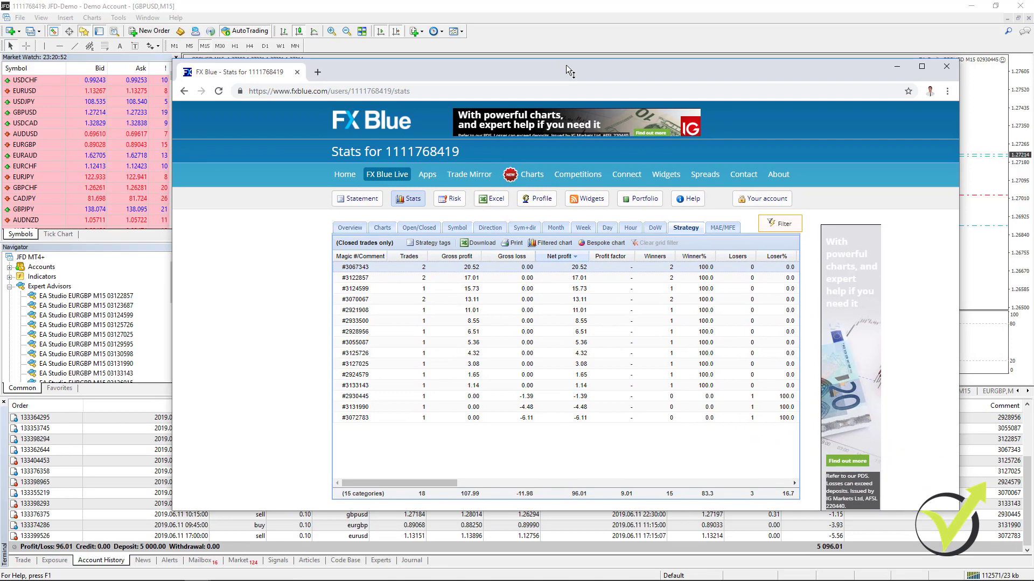
{"action": "double_click", "coordinate": [568, 69]}
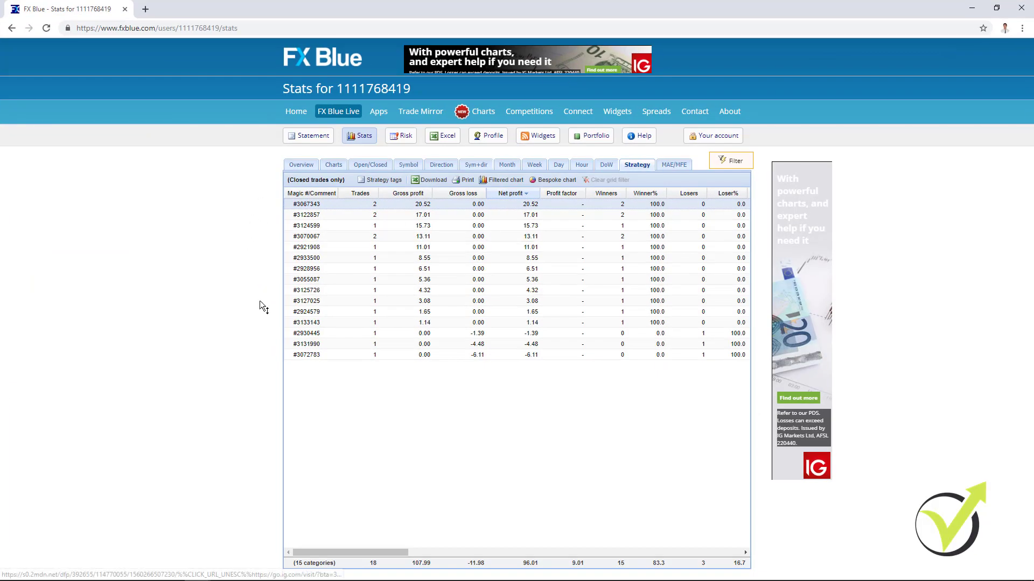